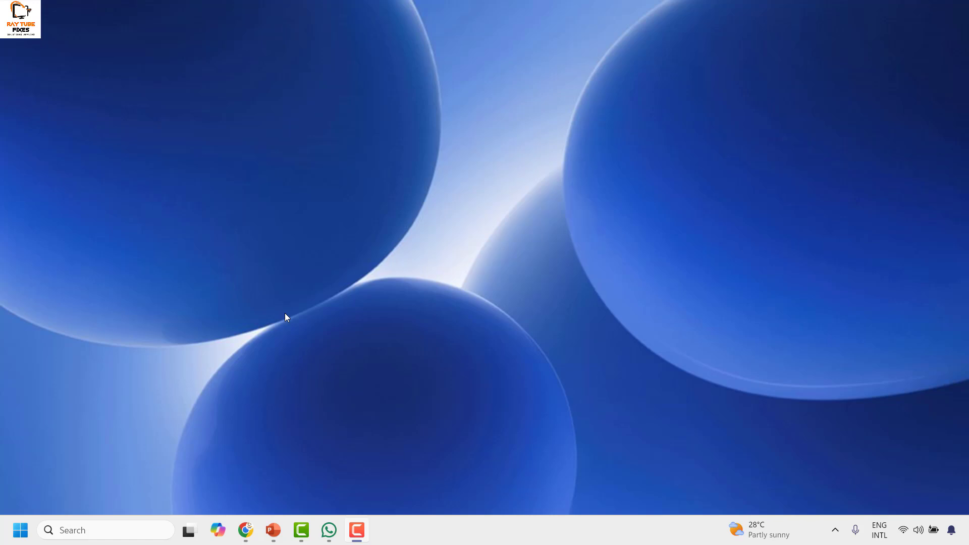
- Search Windows for 'whats' and open App settings for the WhatsApp result
click(74, 530)
text(whats)
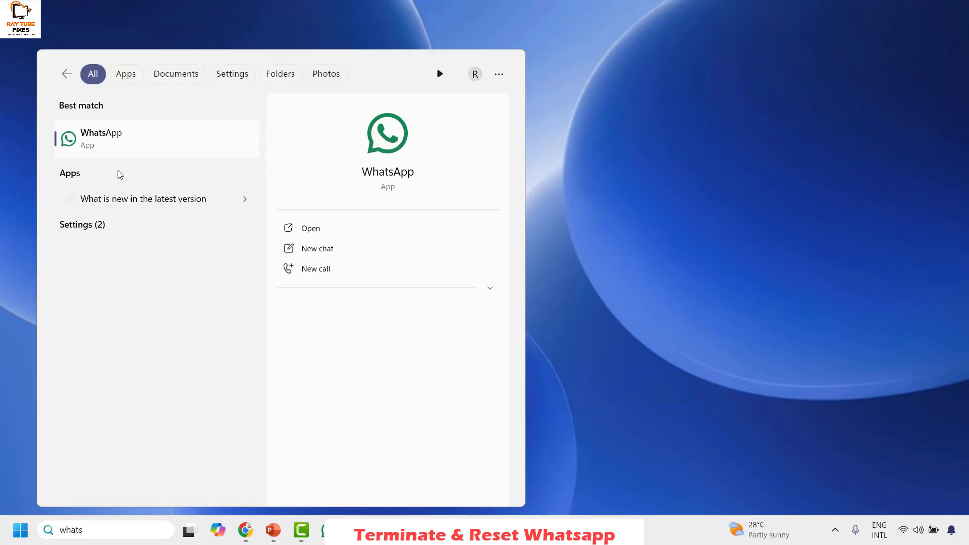
right_click(133, 141)
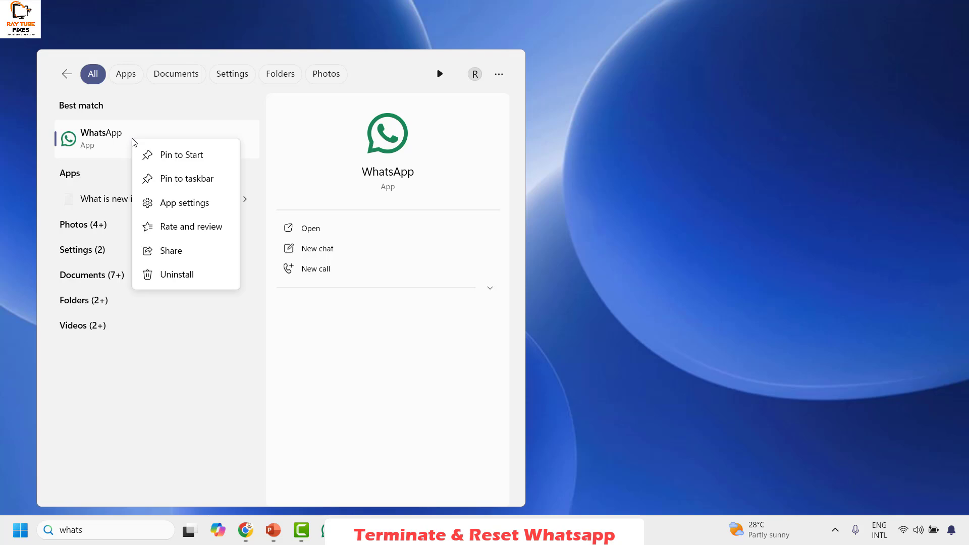
click(184, 207)
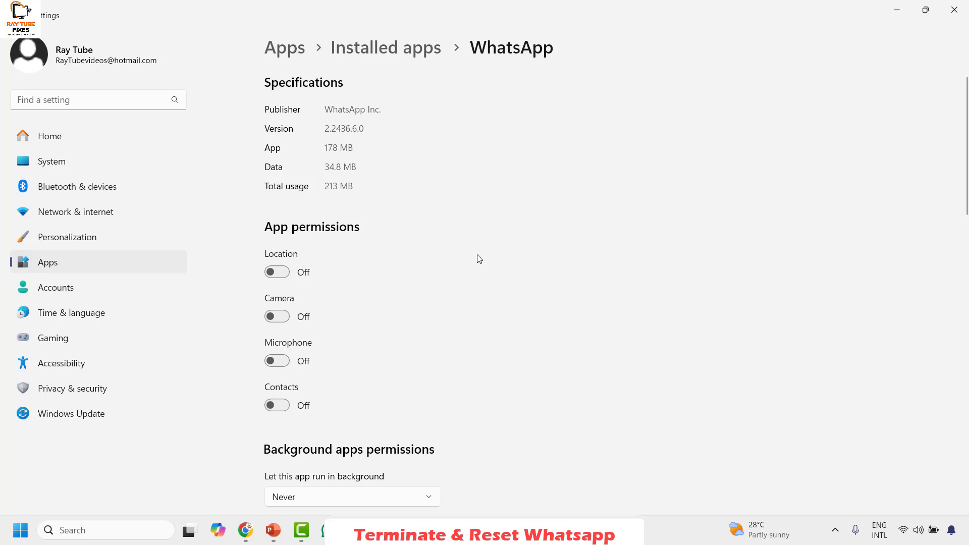
- Terminate WhatsApp, repair it, then reset its app data and confirm the reset
scroll(479, 259, down, 4)
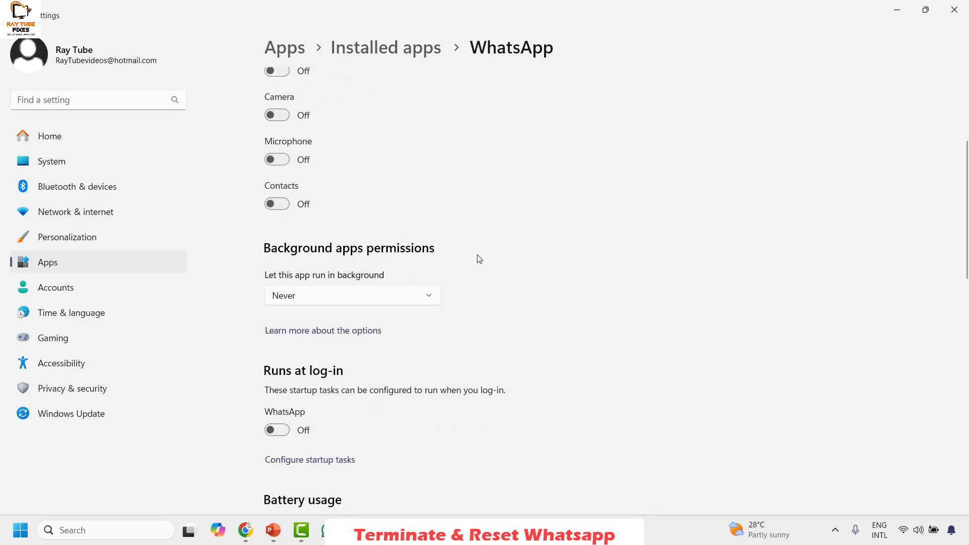
scroll(486, 259, down, 8)
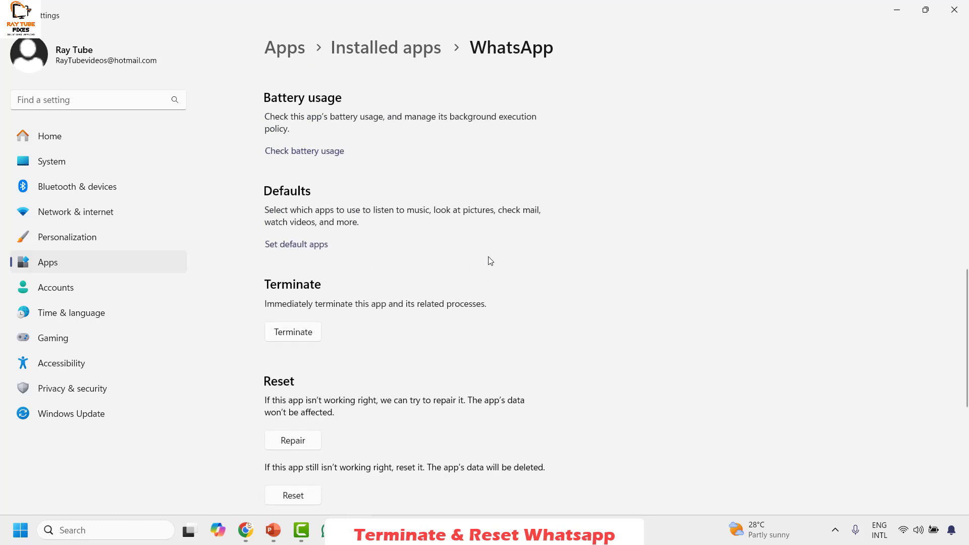
click(305, 340)
scroll(458, 356, down, 3)
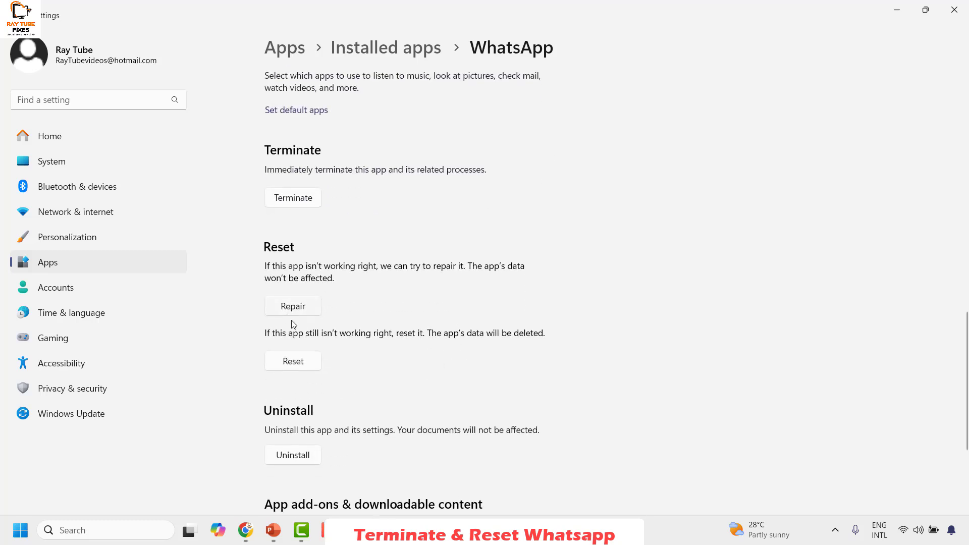
click(305, 313)
click(296, 361)
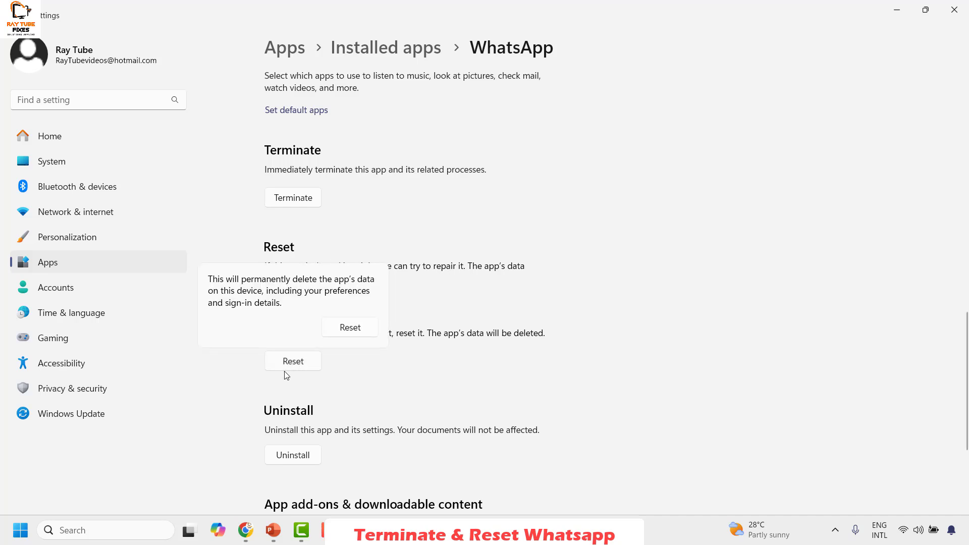
click(352, 329)
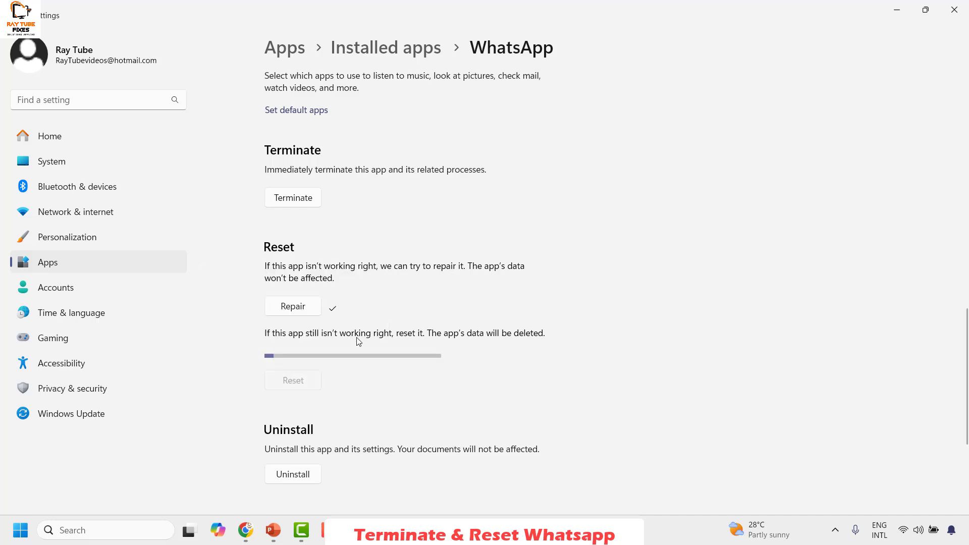
- Close the WhatsApp Settings window to return to the desktop
click(960, 18)
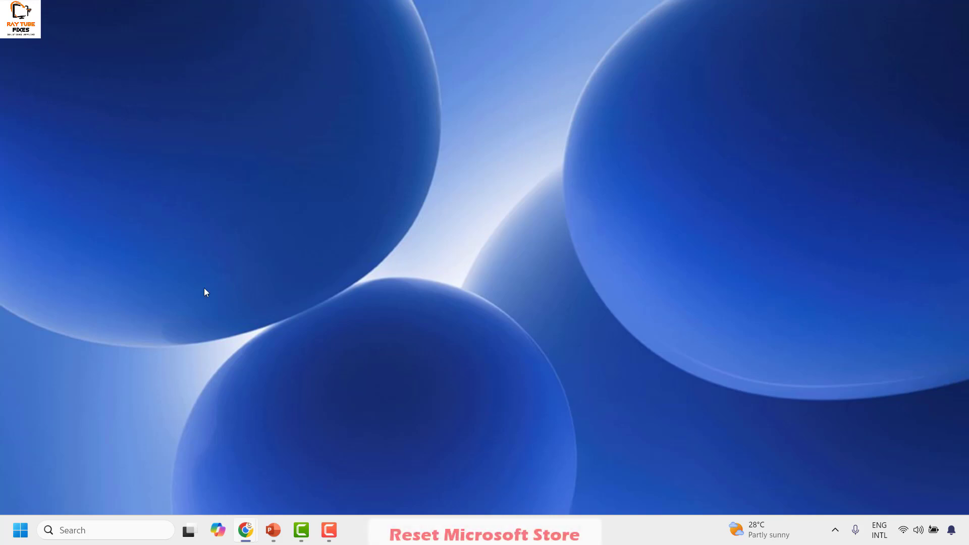
- Reset Microsoft Store by running wsreset.exe from Run, then minimize the reopened Store
right_click(21, 531)
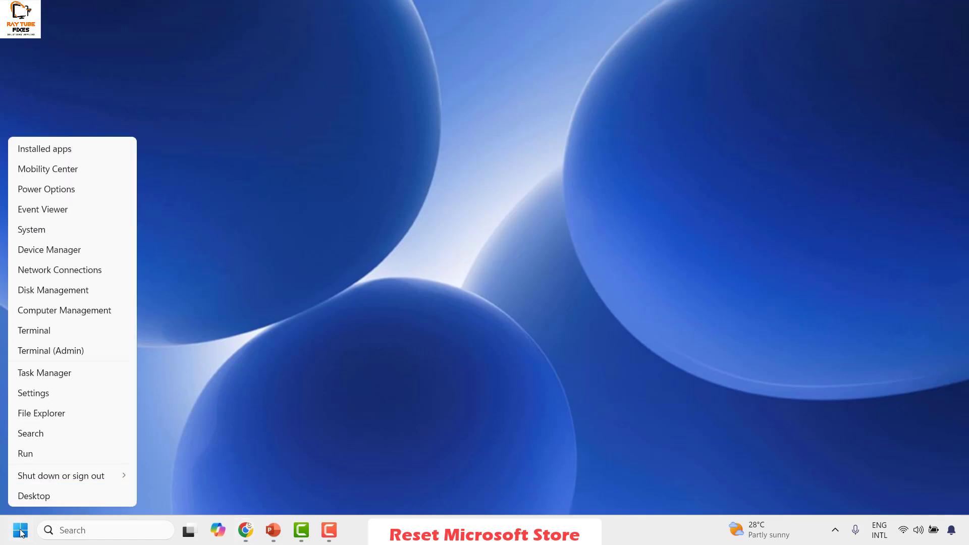
click(47, 454)
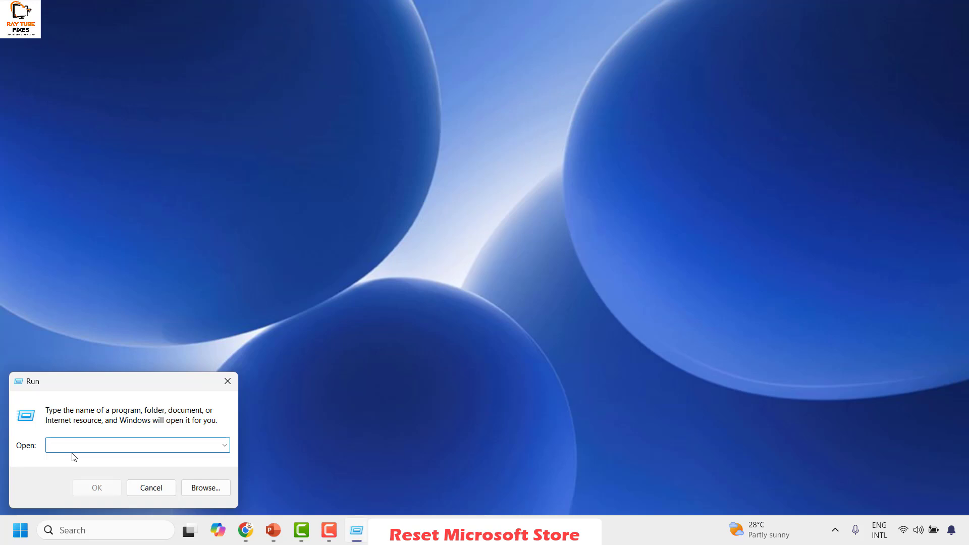
text(wsreset.exe)
click(103, 487)
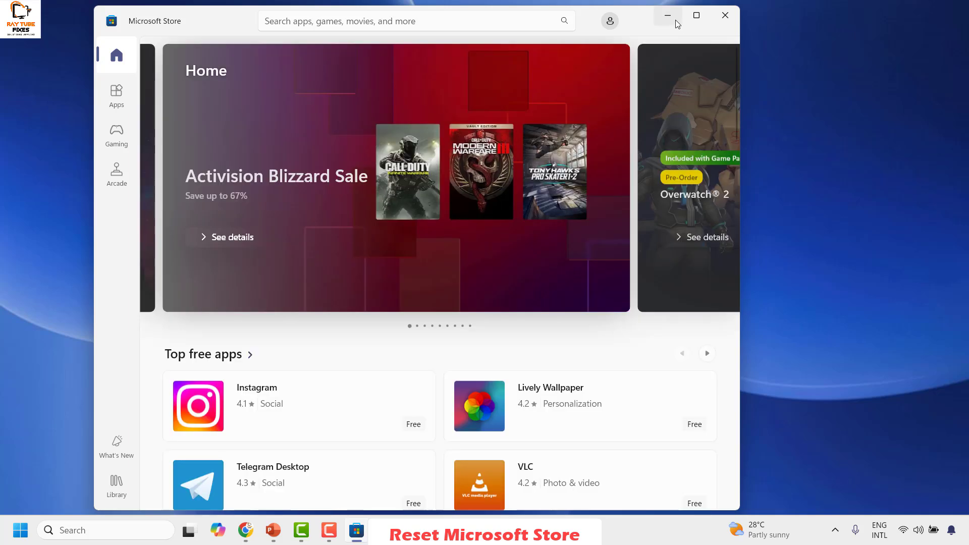
click(675, 20)
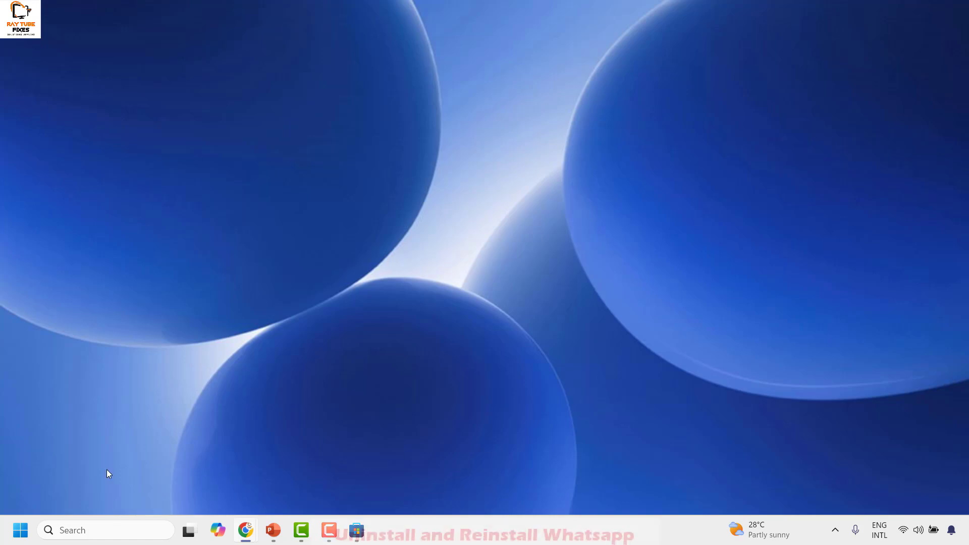
- Open Settings and go to Apps > Installed apps
right_click(18, 532)
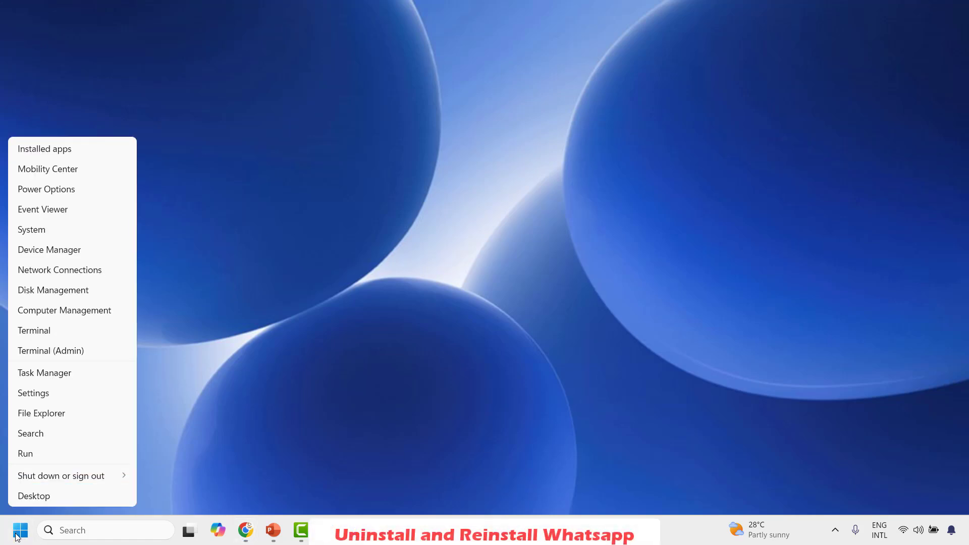
click(51, 393)
click(69, 258)
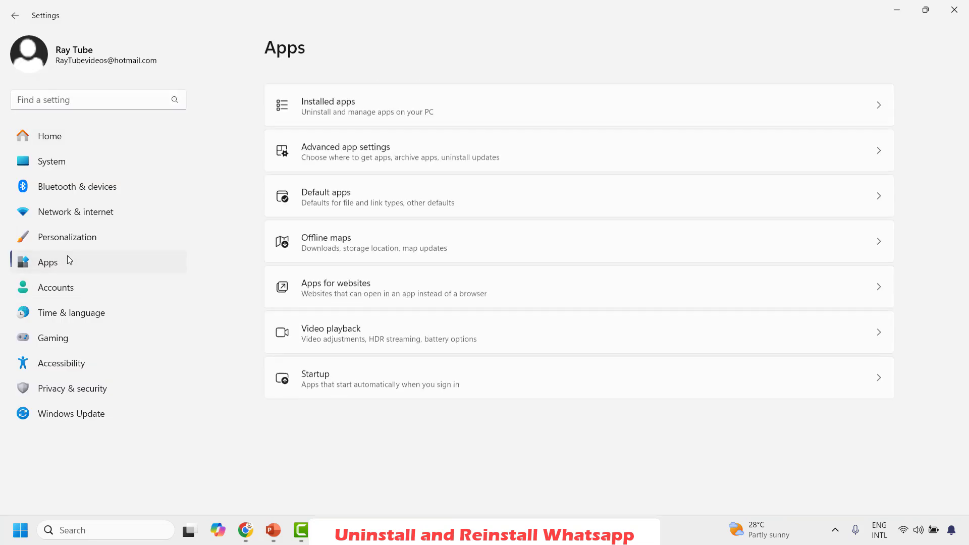
click(373, 107)
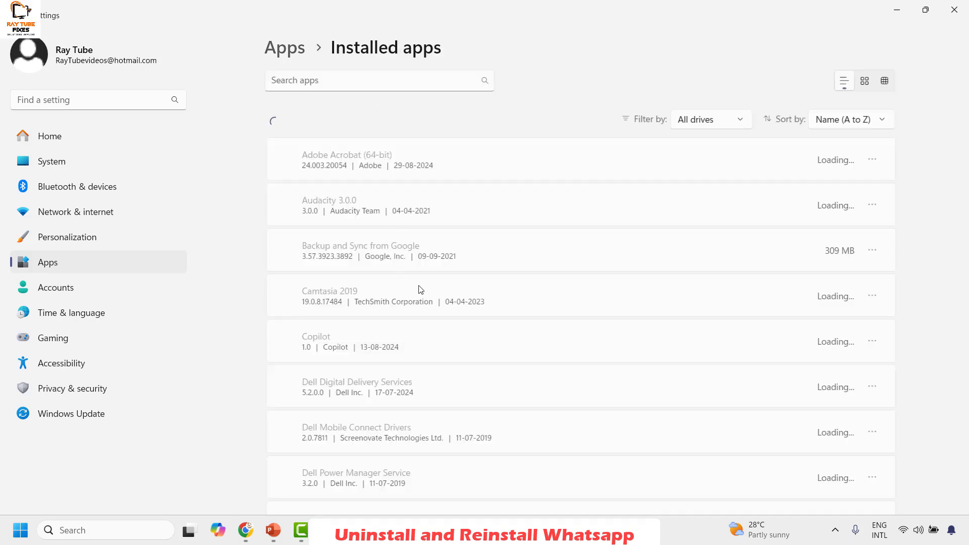
scroll(497, 323, down, 5)
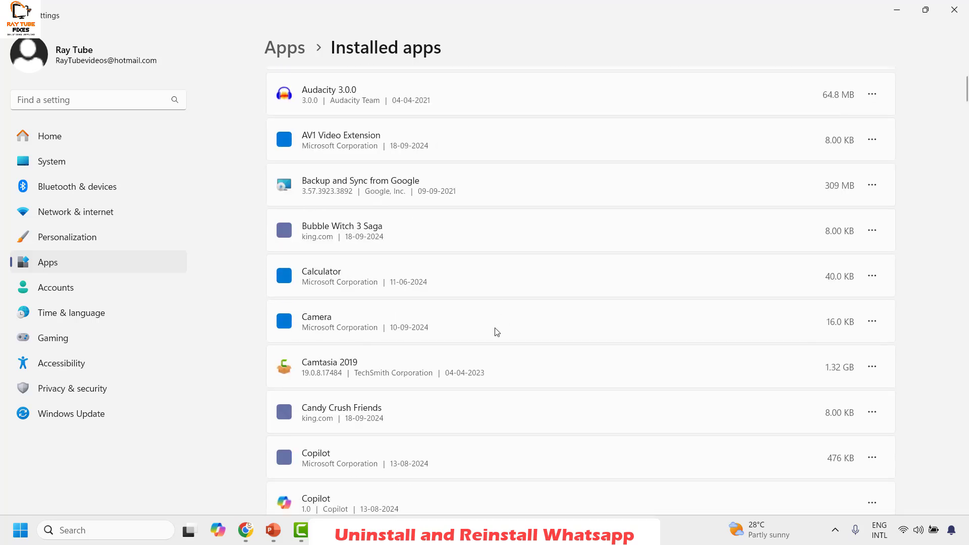
scroll(497, 323, down, 8)
scroll(403, 161, up, 15)
- Filter installed apps by 'what' and show WhatsApp's '...' options
click(292, 81)
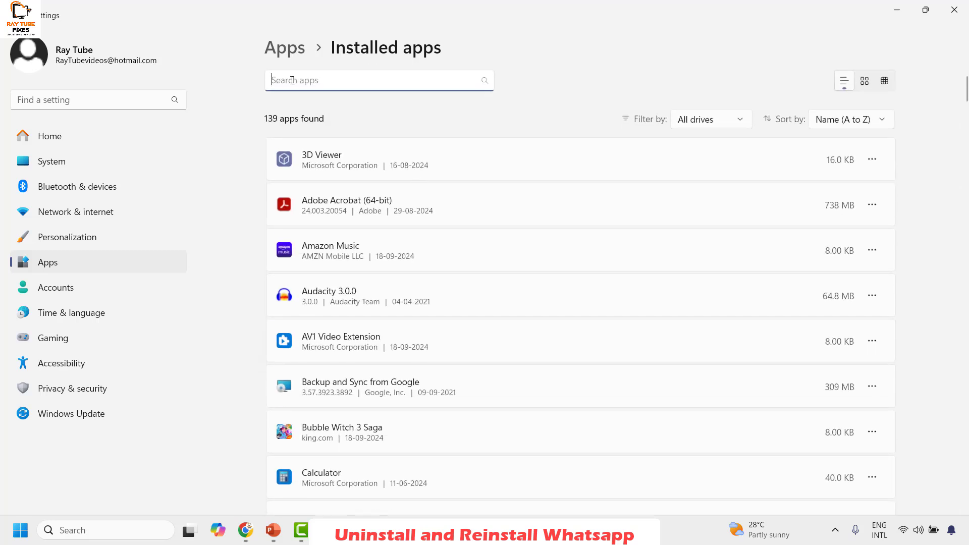
text(what)
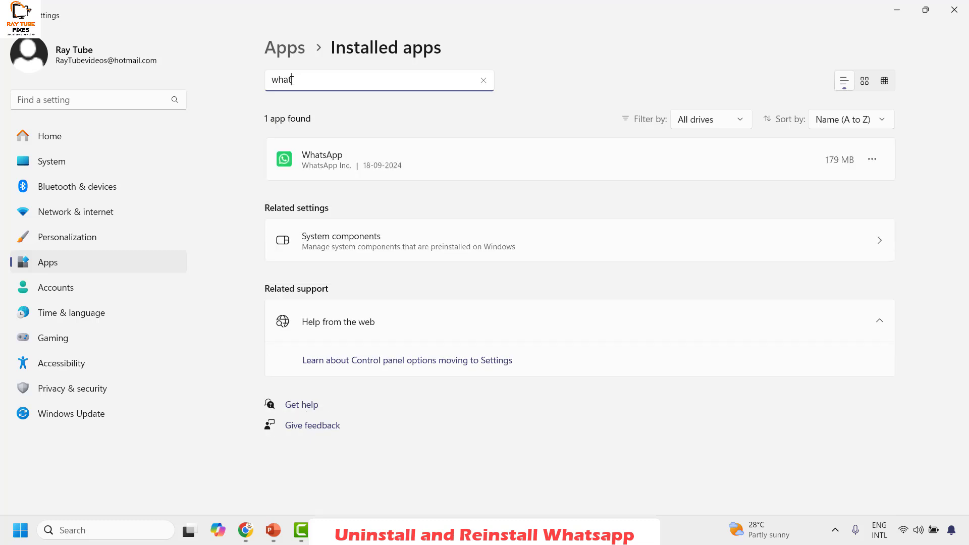
click(872, 159)
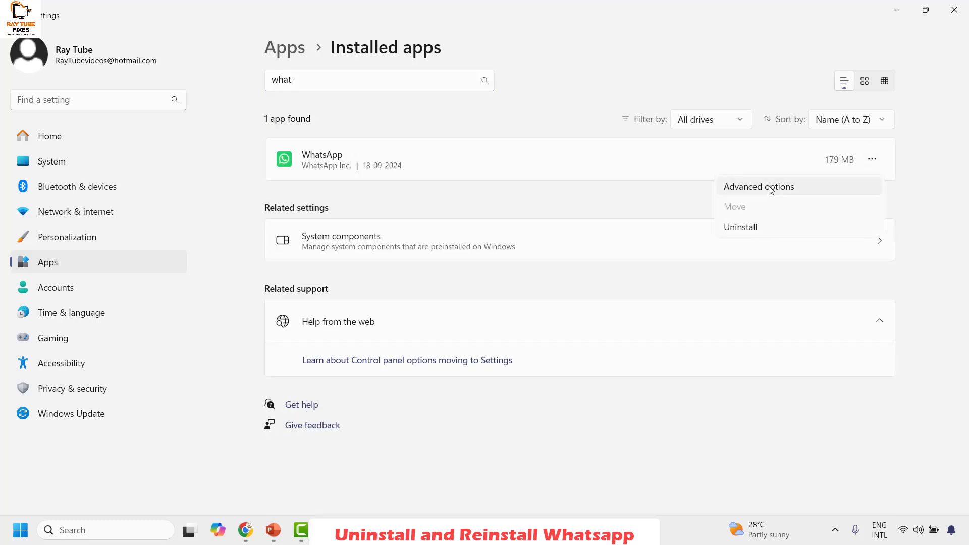
- Uninstall WhatsApp from its Advanced options page, confirm it, and close Settings
click(726, 190)
scroll(403, 303, down, 15)
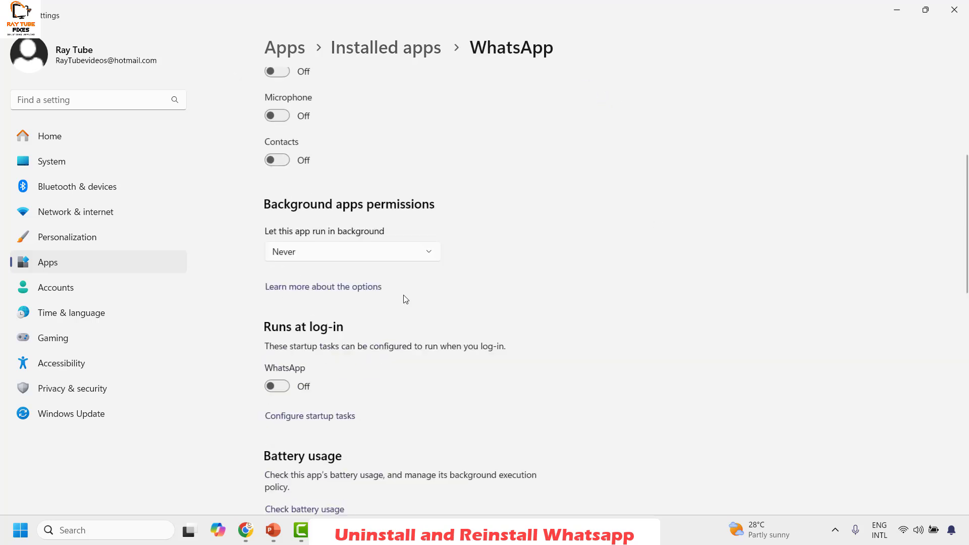
scroll(403, 304, down, 3)
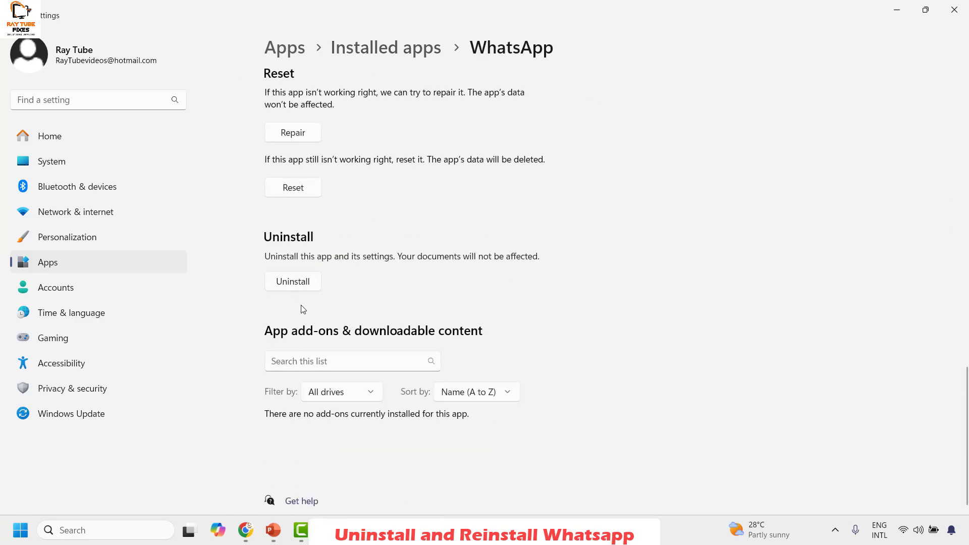
click(301, 284)
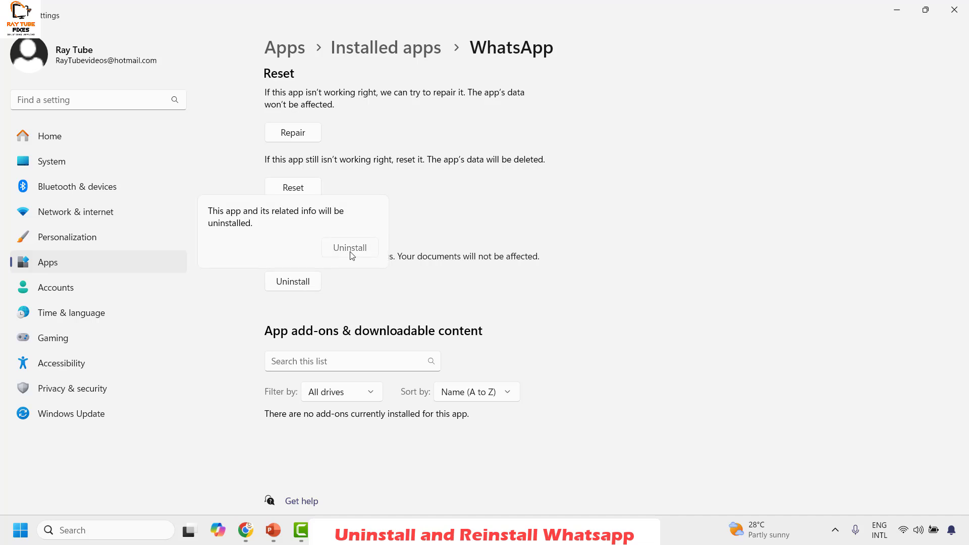
click(350, 252)
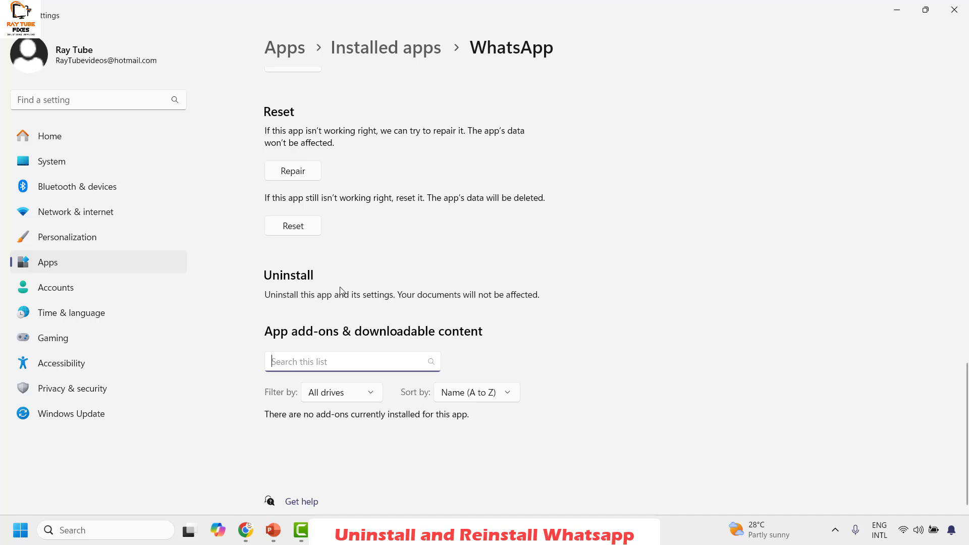
click(953, 10)
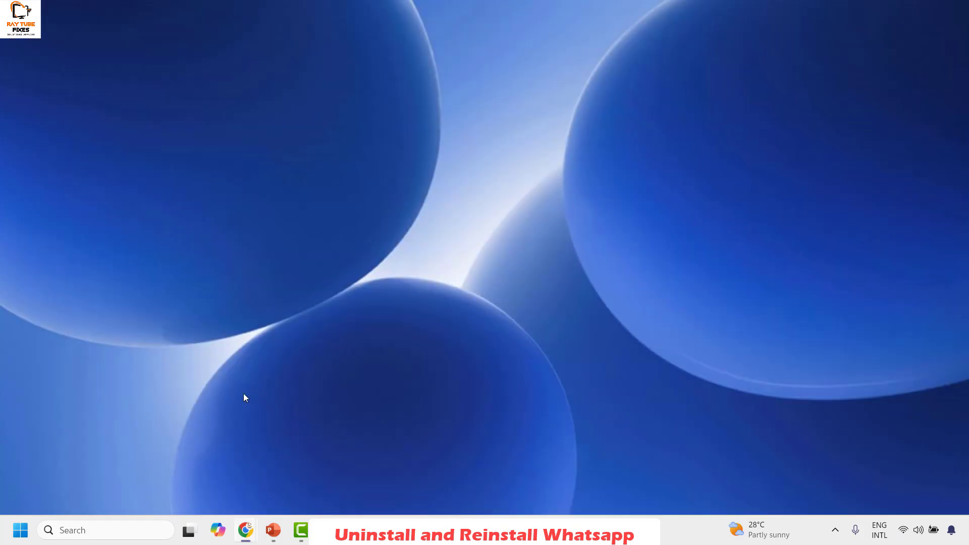
- Search Windows for 'whats', then dismiss the search results panel
click(72, 529)
text(whats)
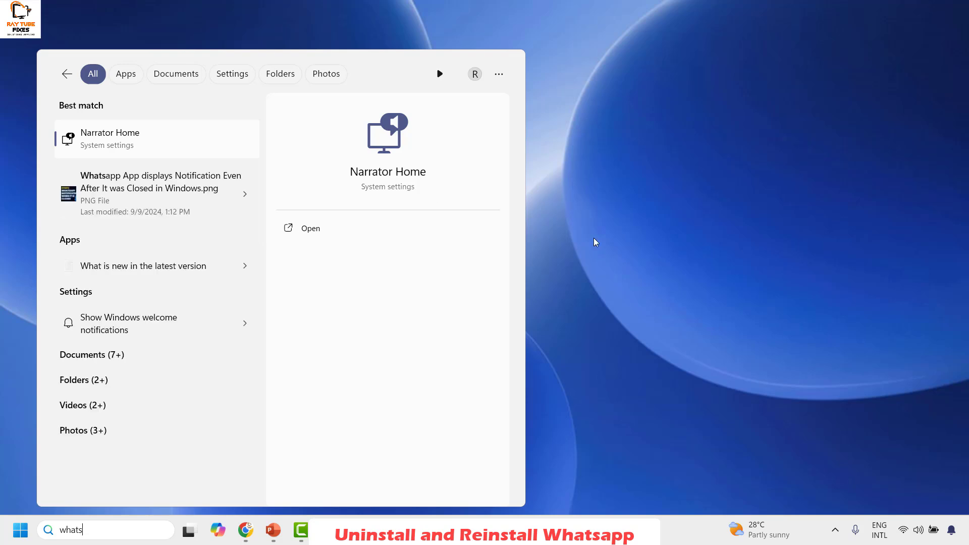
click(622, 245)
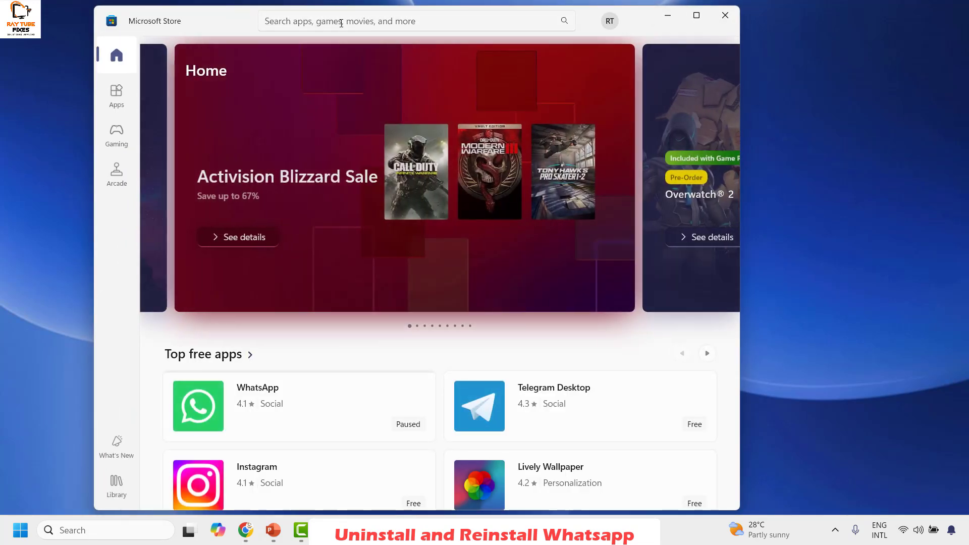
- Search the Store for 'whatsapp', view its maximized product page, then close the Store
click(341, 23)
text(whats)
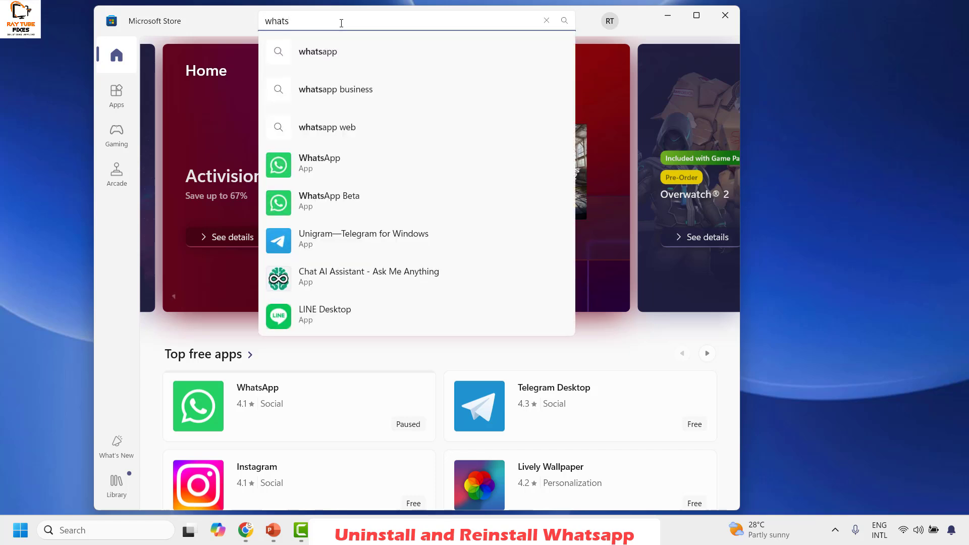
text(app)
key(Return)
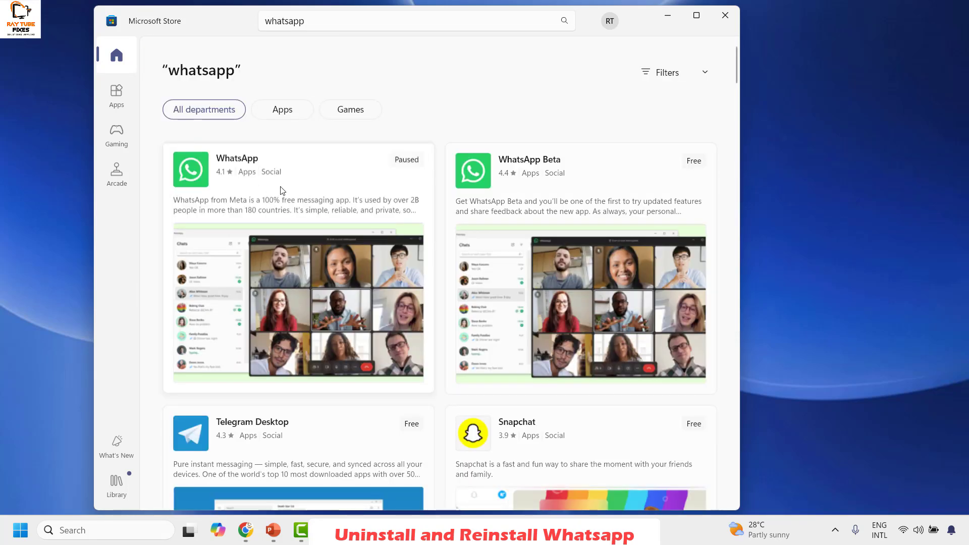
click(292, 198)
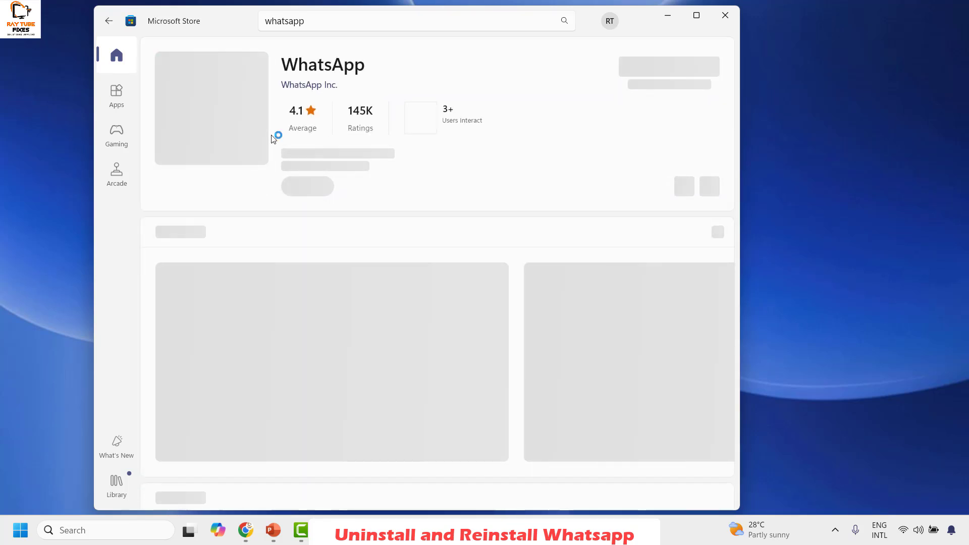
key(super+Up)
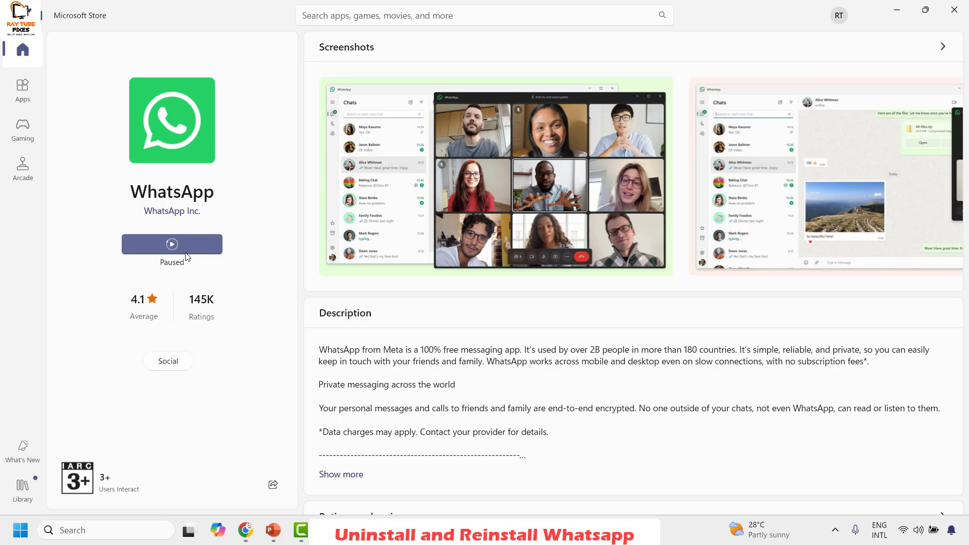
click(953, 10)
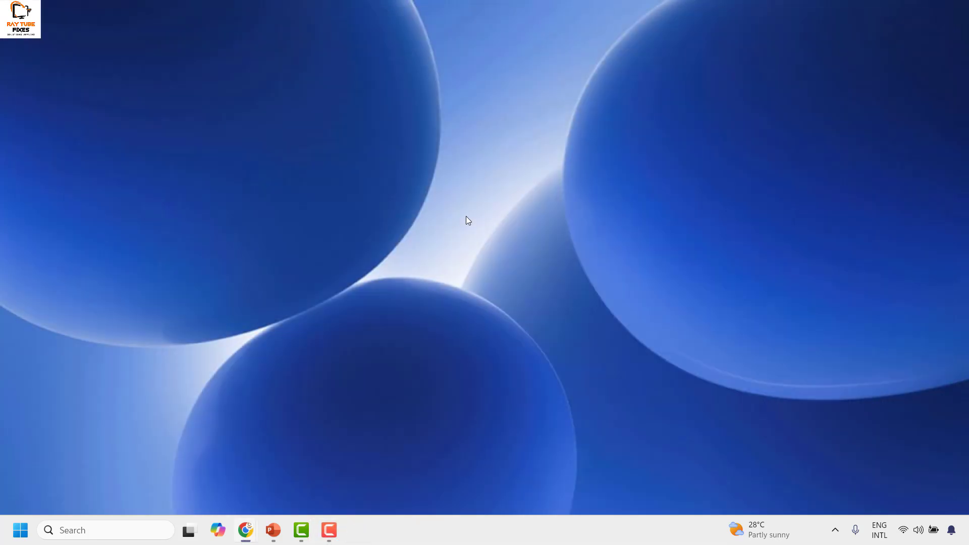